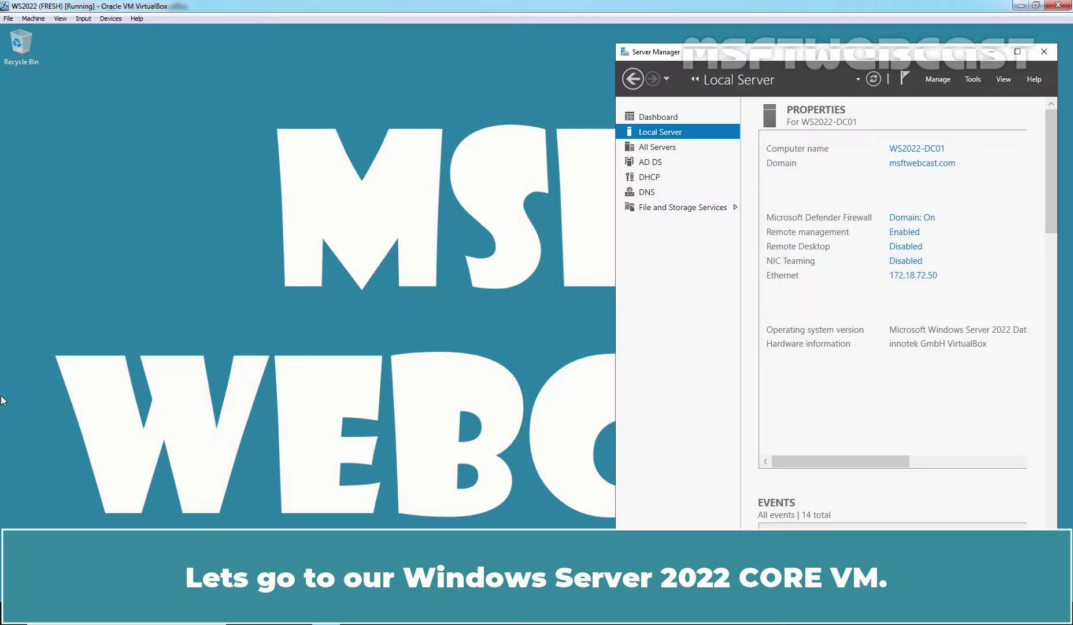
Step: Switch to the WS2022-CORE VM and send Ctrl+Alt+Del to reach its password prompt
{"action": "key", "text": "alt+Tab"}
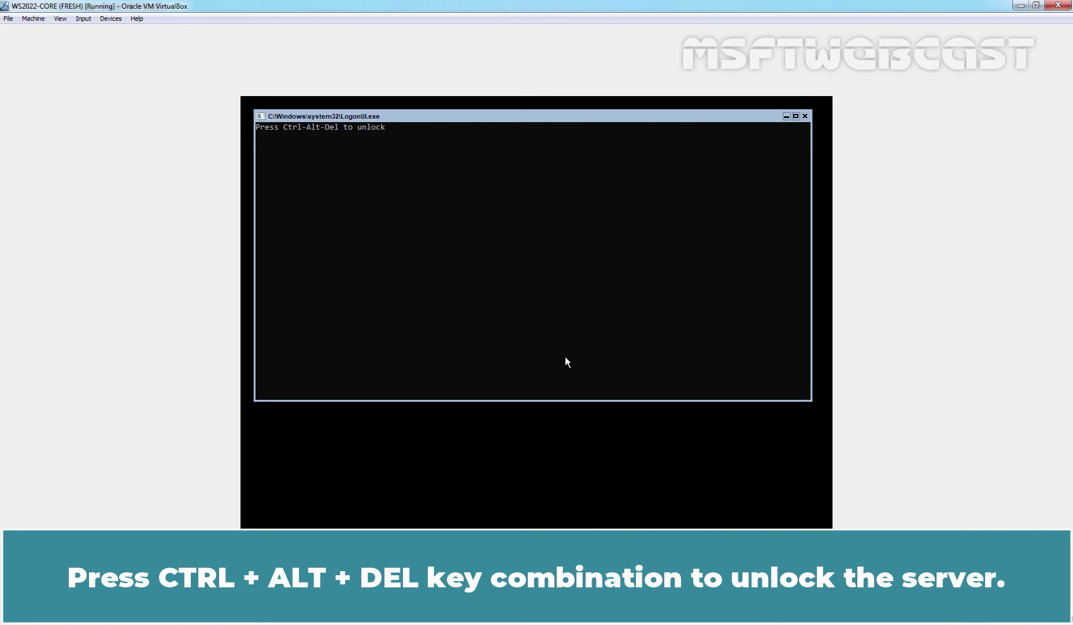
{"action": "key", "text": "ctrl+alt+Delete"}
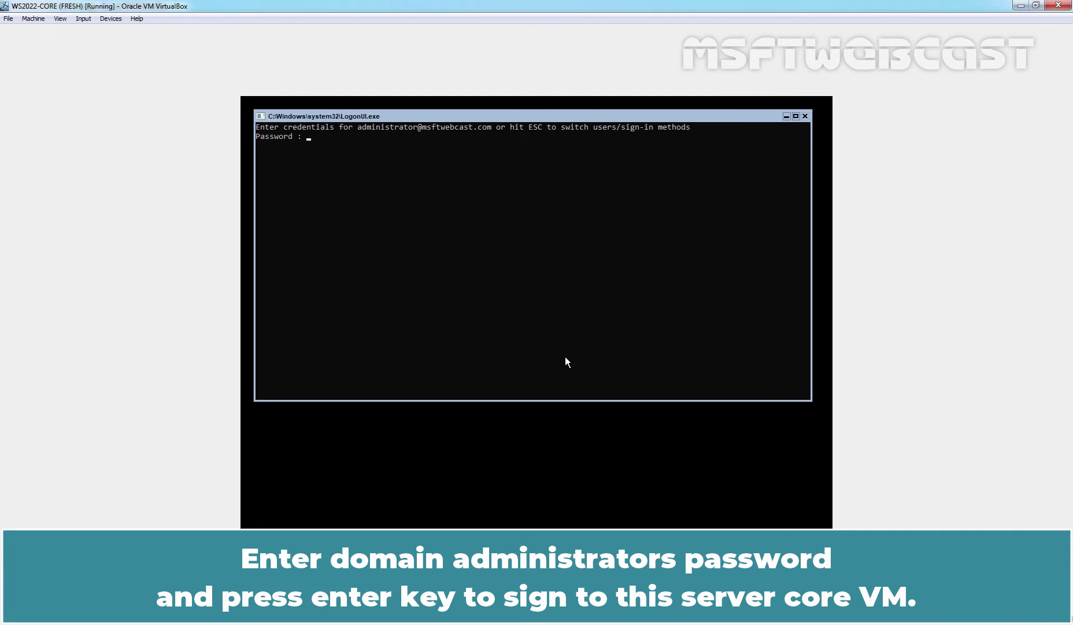
Step: Enter the domain administrator password to sign in and reach the SConfig menu
{"action": "type", "text": "*********"}
{"action": "key", "text": "Return"}
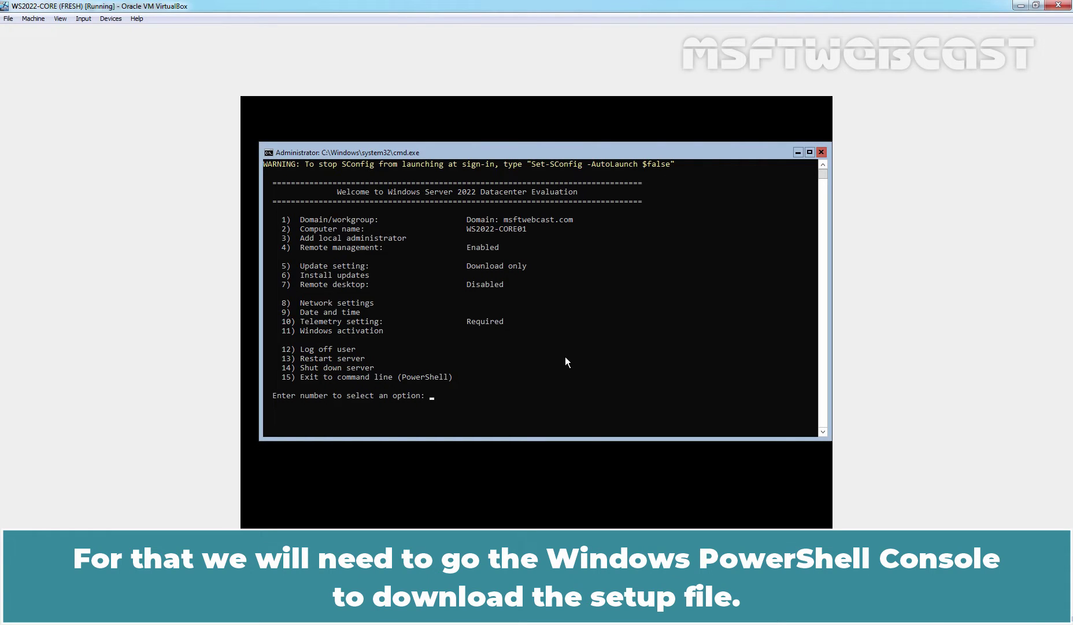
Step: Exit SConfig with option 15, change into the Downloads folder, and clear the screen
{"action": "type", "text": "15"}
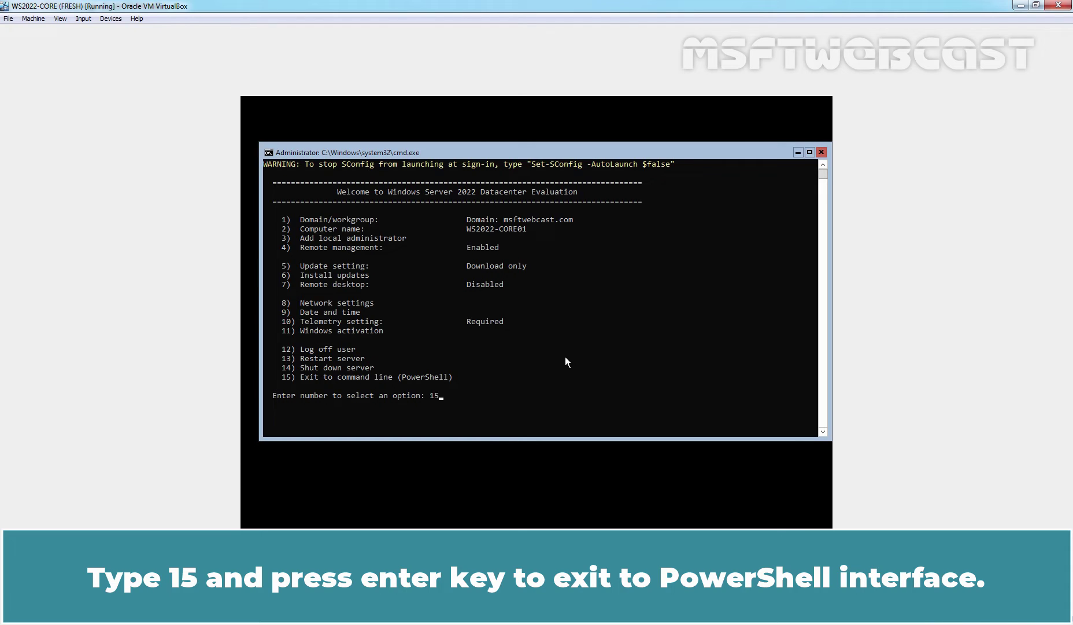
{"action": "key", "text": "Return"}
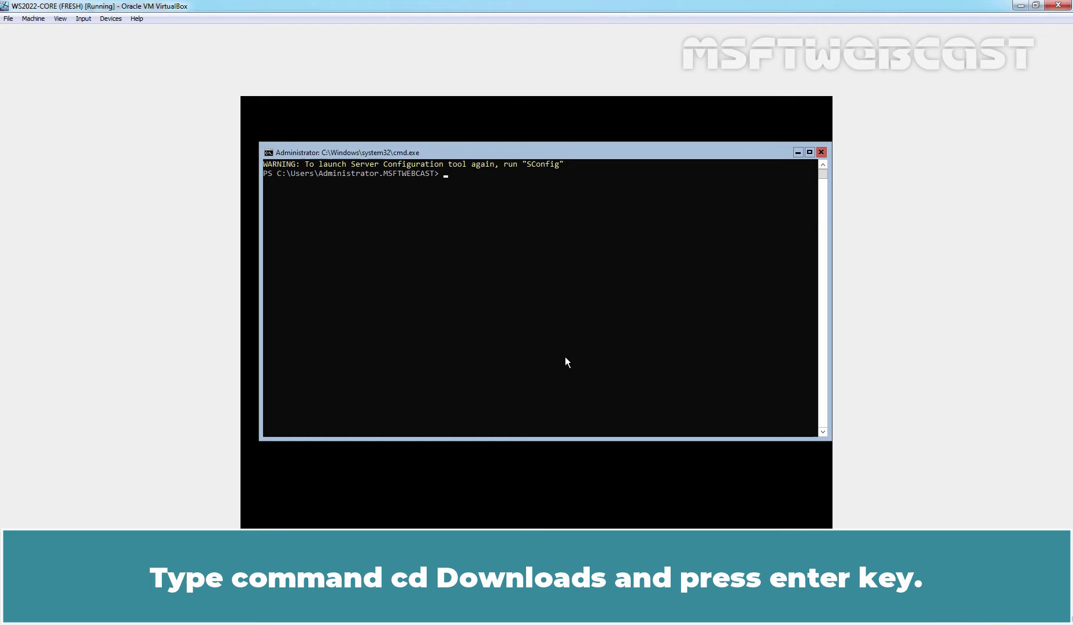
{"action": "type", "text": "cd down"}
{"action": "key", "text": "Tab"}
{"action": "key", "text": "Return"}
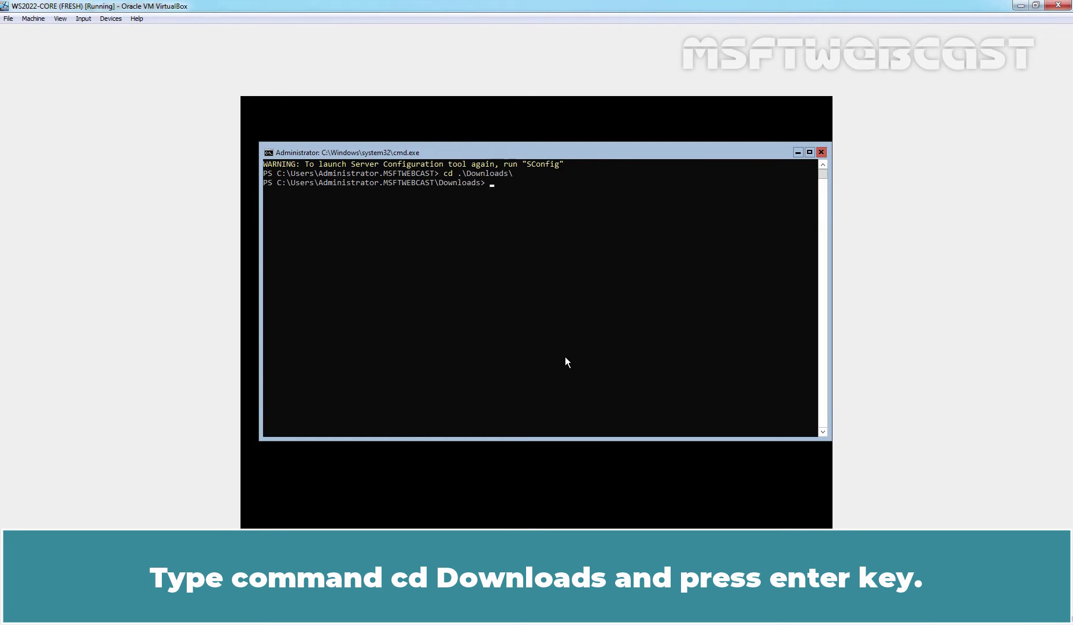
{"action": "type", "text": "cls"}
{"action": "key", "text": "Return"}
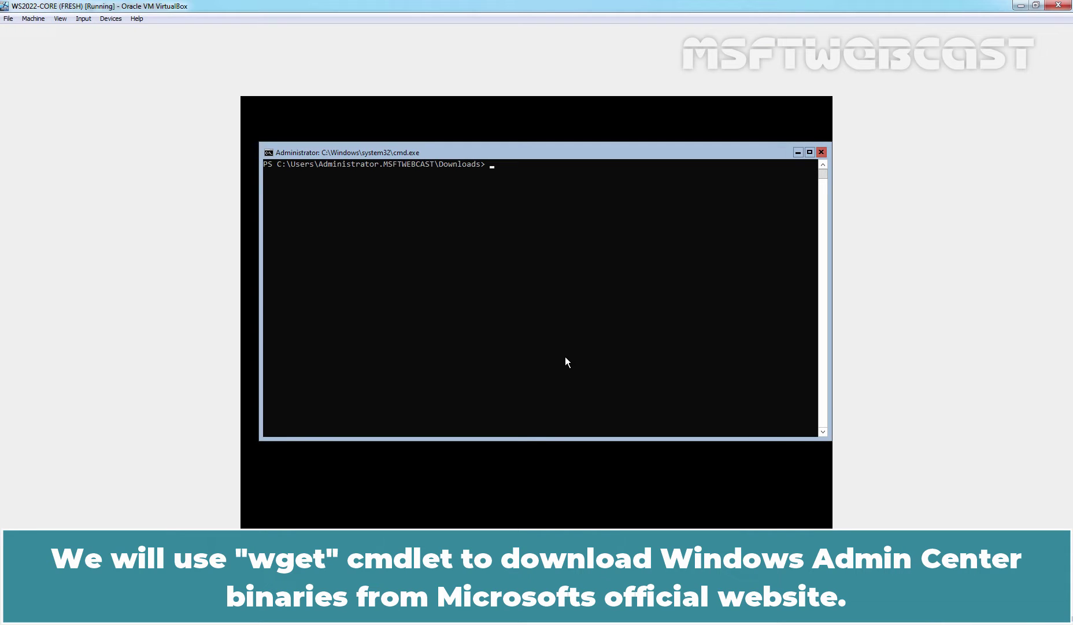
{"action": "type", "text": "wget"}
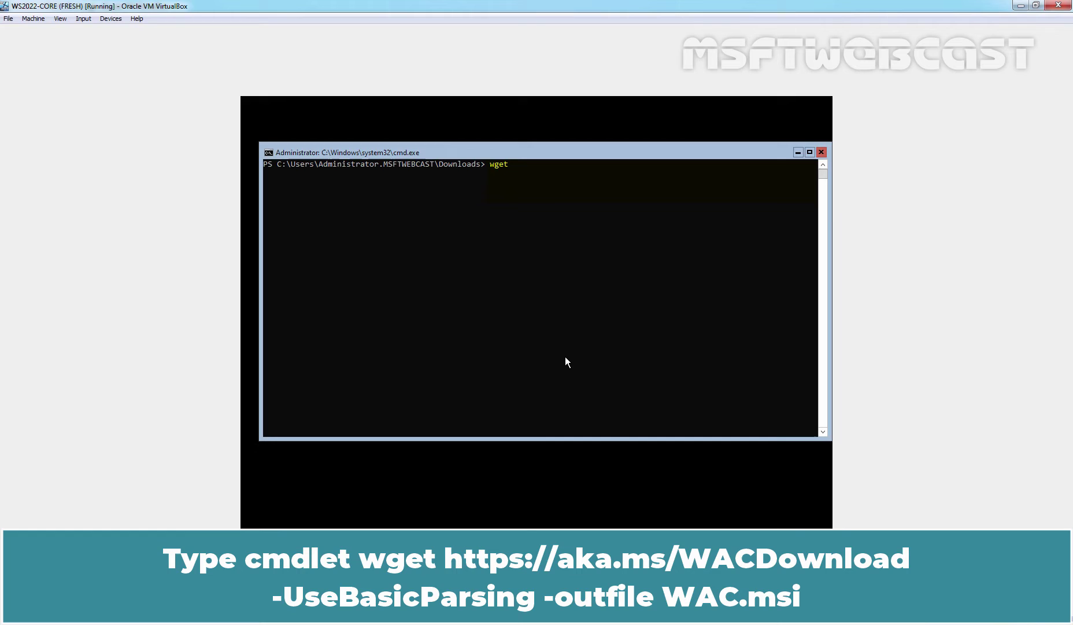
{"action": "type", "text": " https://aka.ms/wacdownload -use"}
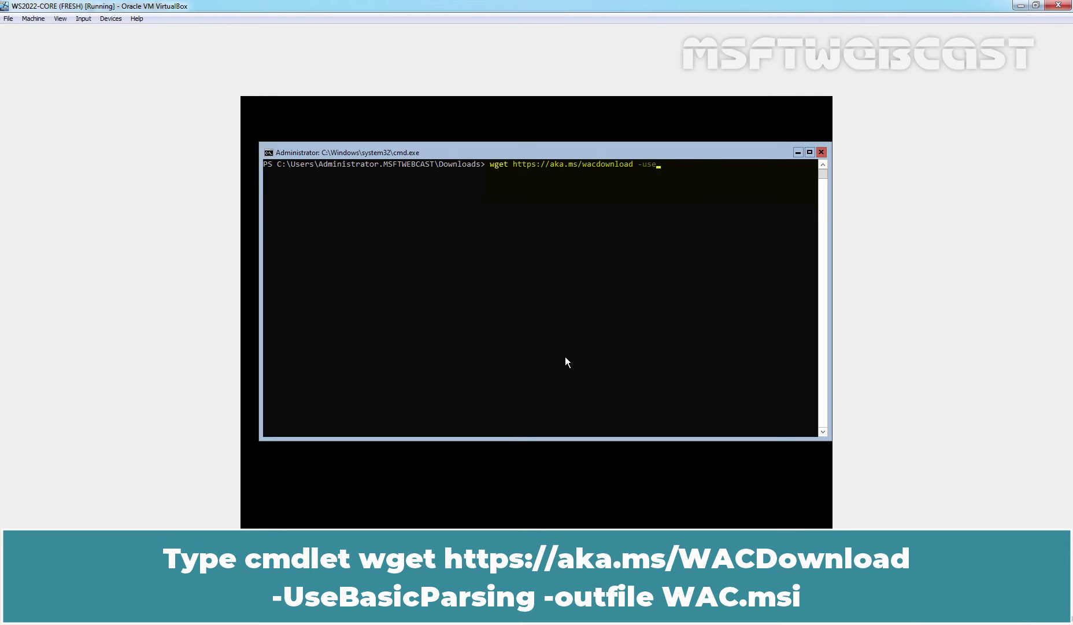
{"action": "key", "text": "Tab"}
{"action": "type", "text": "-o"}
{"action": "key", "text": "Tab"}
{"action": "type", "text": "wac.msi"}
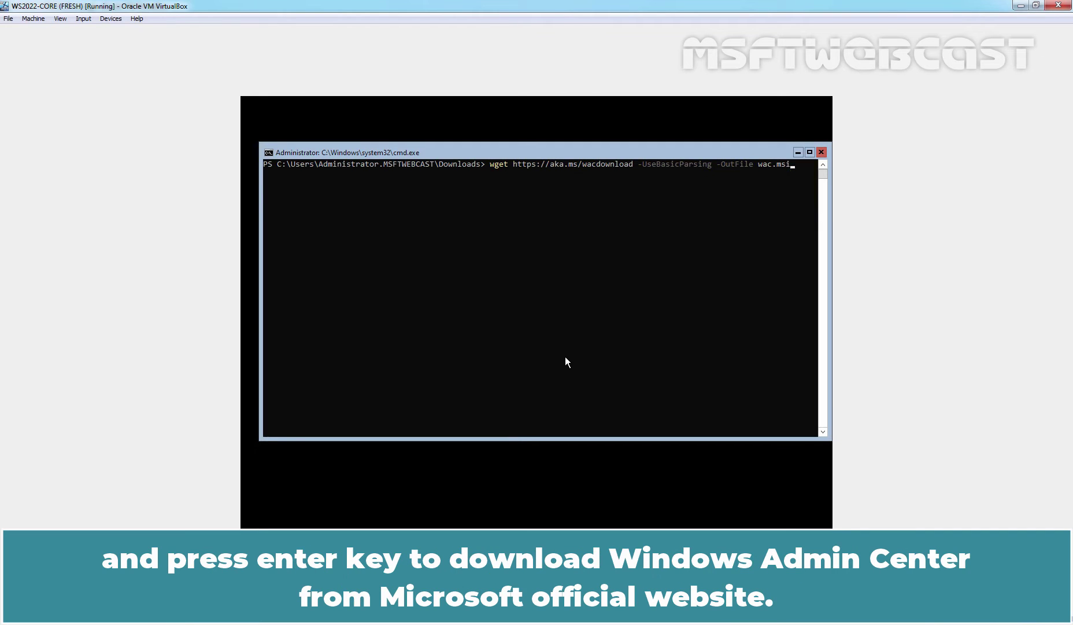
{"action": "key", "text": "Return"}
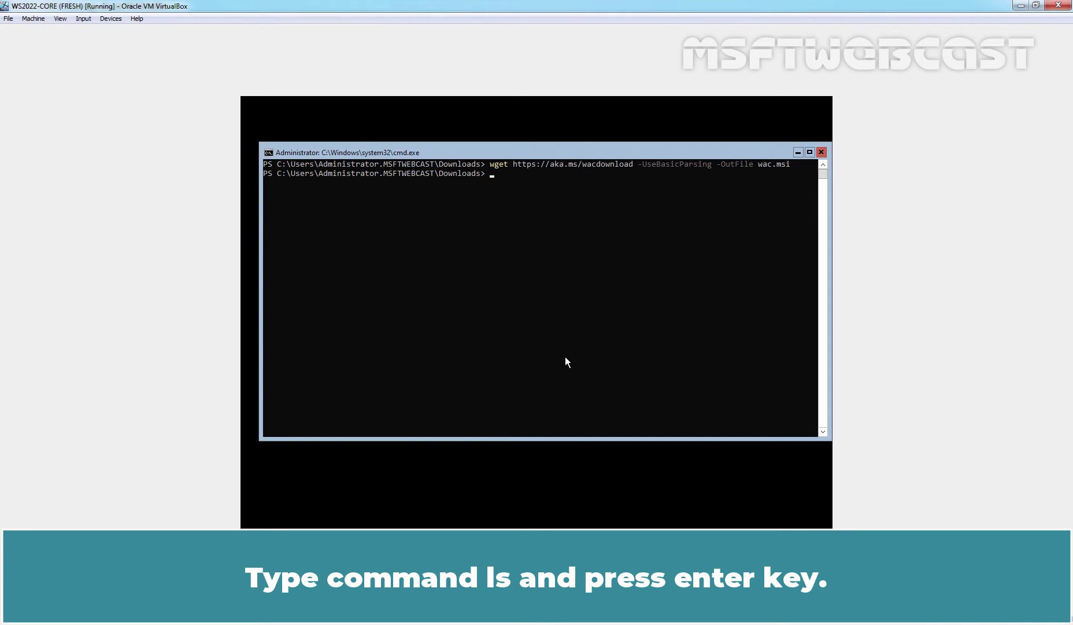
Step: List Downloads to confirm wac.msi is there, then run .\wac.msi to start setup
{"action": "type", "text": "ls"}
{"action": "key", "text": "Return"}
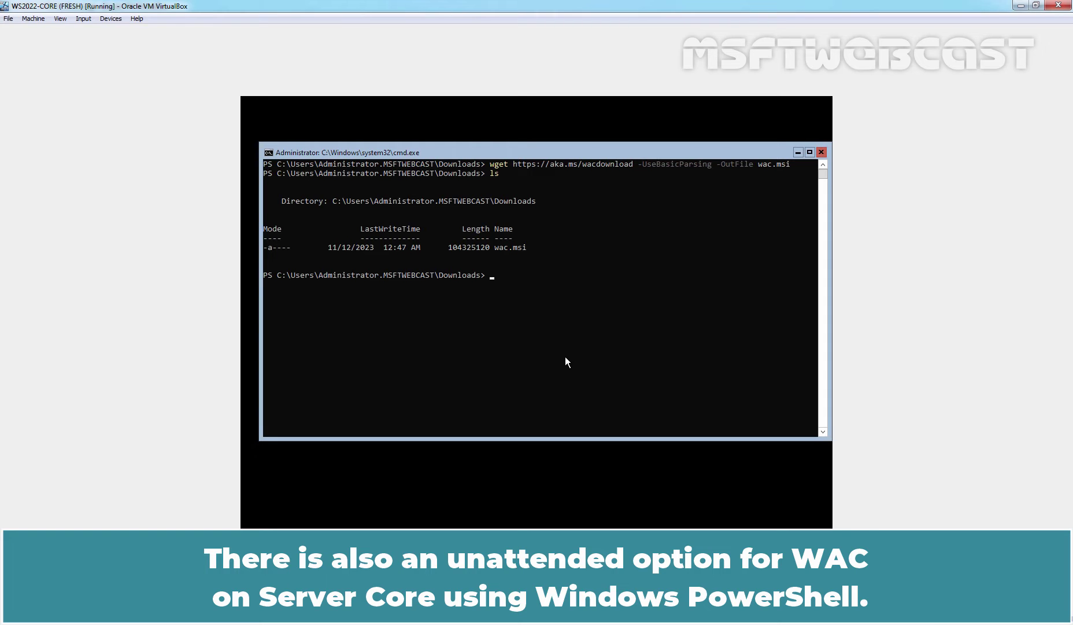
{"action": "type", "text": "wac"}
{"action": "key", "text": "Tab"}
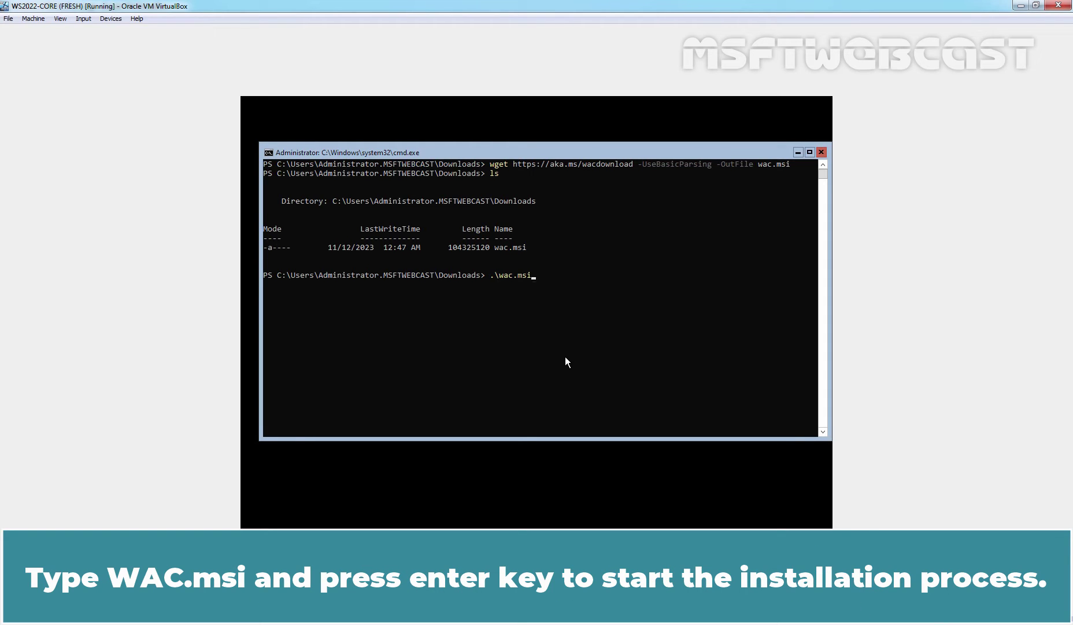
{"action": "key", "text": "Return"}
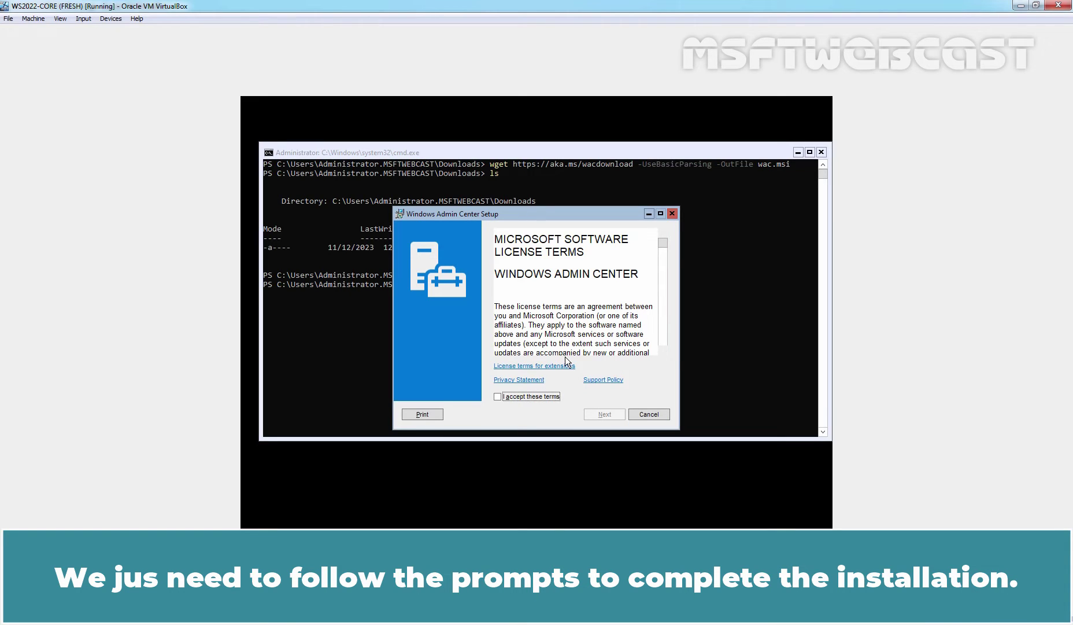
Step: Accept the license terms and choose Required and optional diagnostic data
{"action": "left_click", "coordinate": [540, 399]}
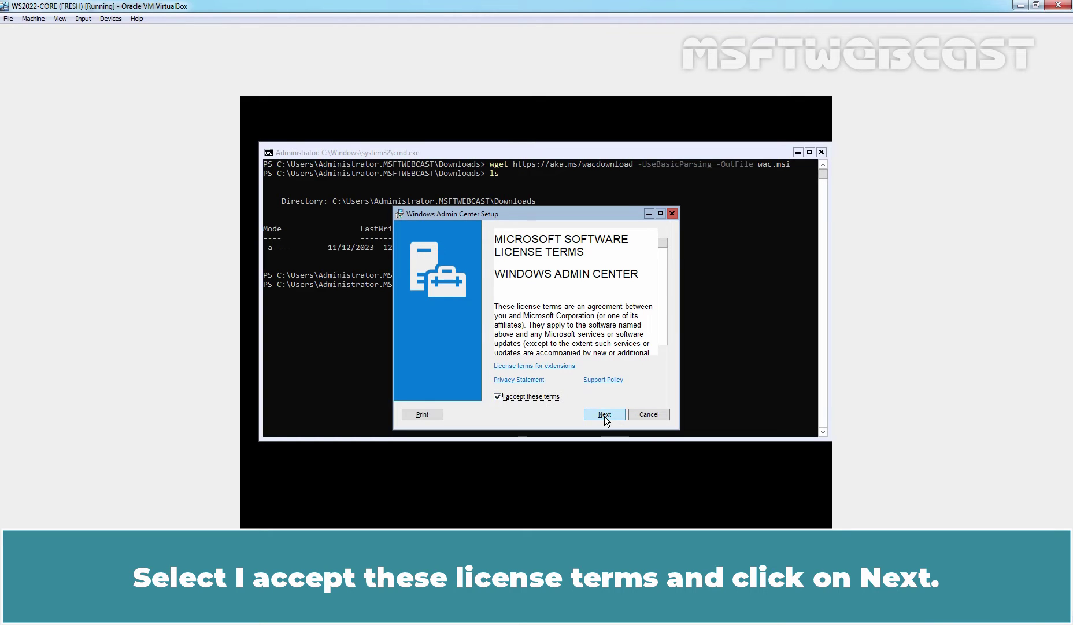
{"action": "left_click", "coordinate": [604, 414]}
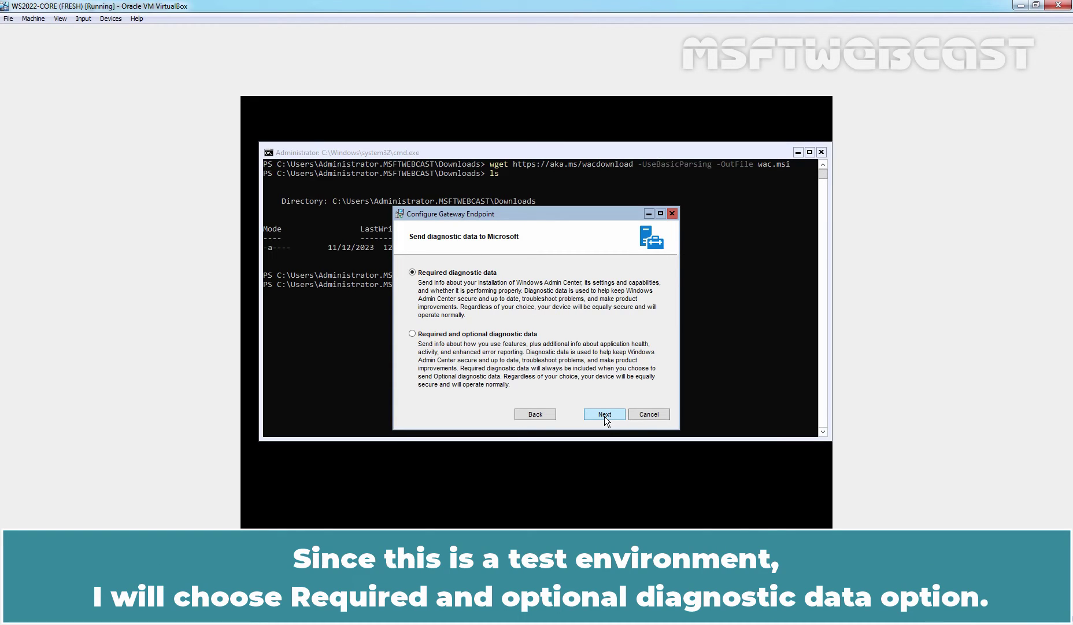
{"action": "left_click", "coordinate": [469, 335]}
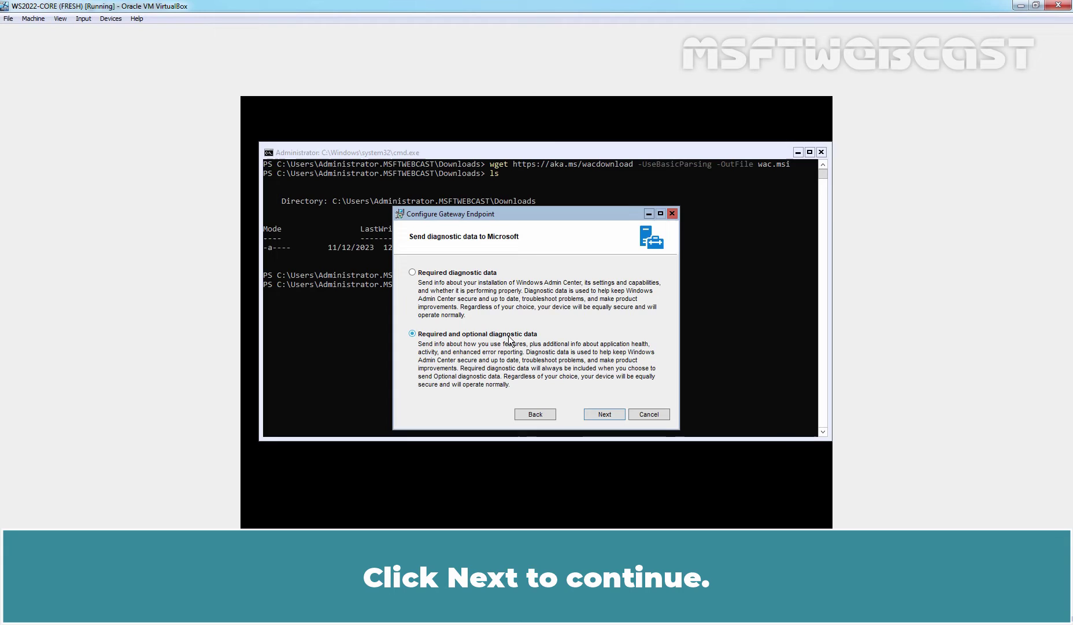
Step: Opt in to Microsoft Update and advance past the gateway overview to installation options
{"action": "left_click", "coordinate": [606, 413]}
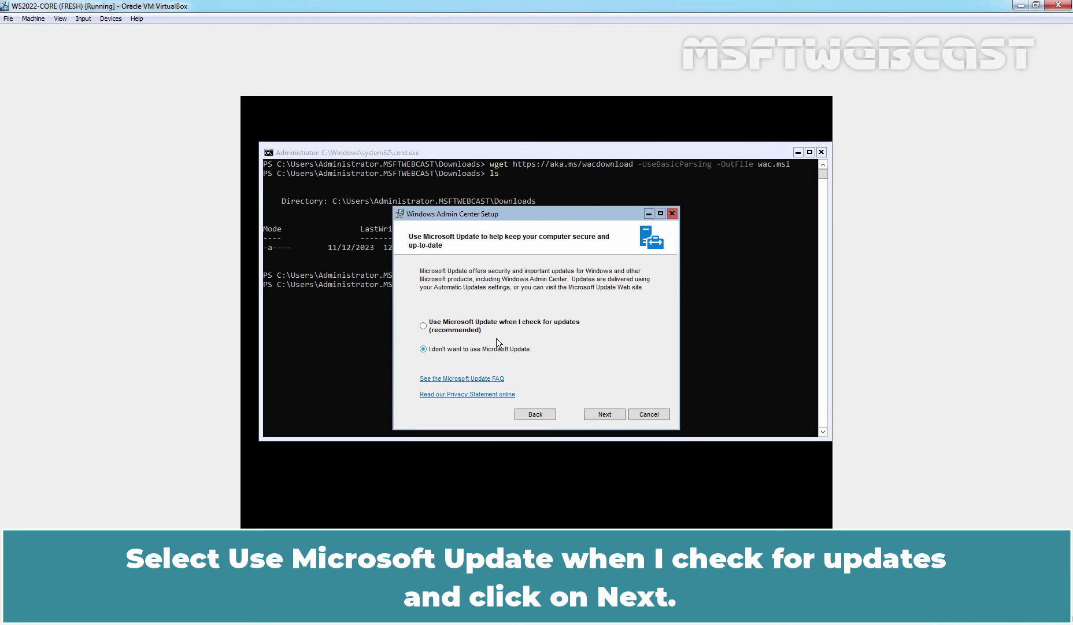
{"action": "left_click", "coordinate": [480, 328]}
{"action": "left_click", "coordinate": [604, 411]}
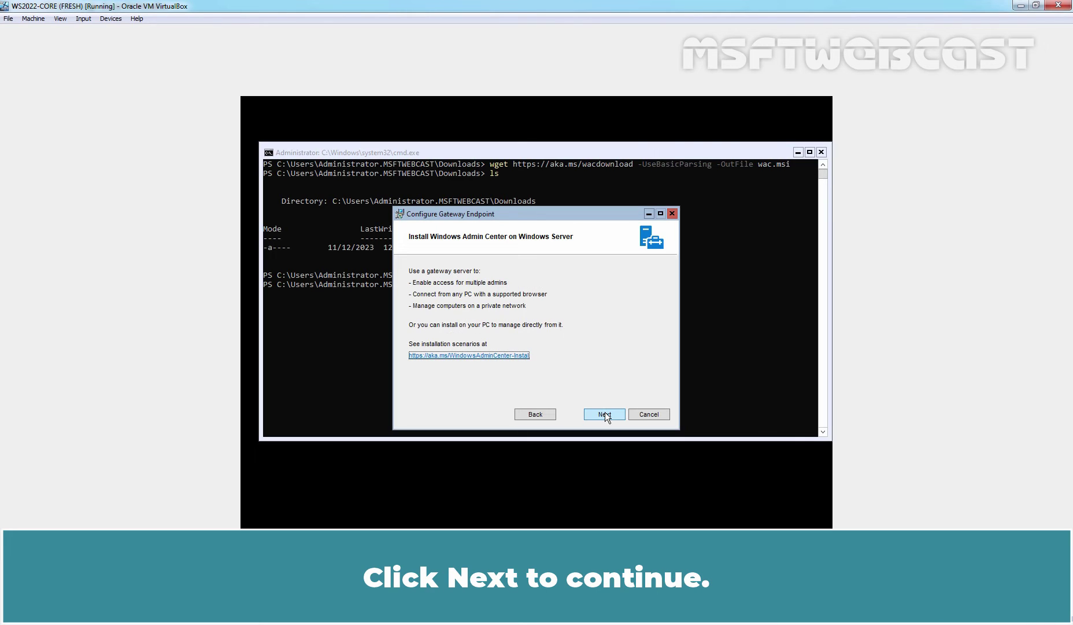
{"action": "left_click", "coordinate": [605, 413]}
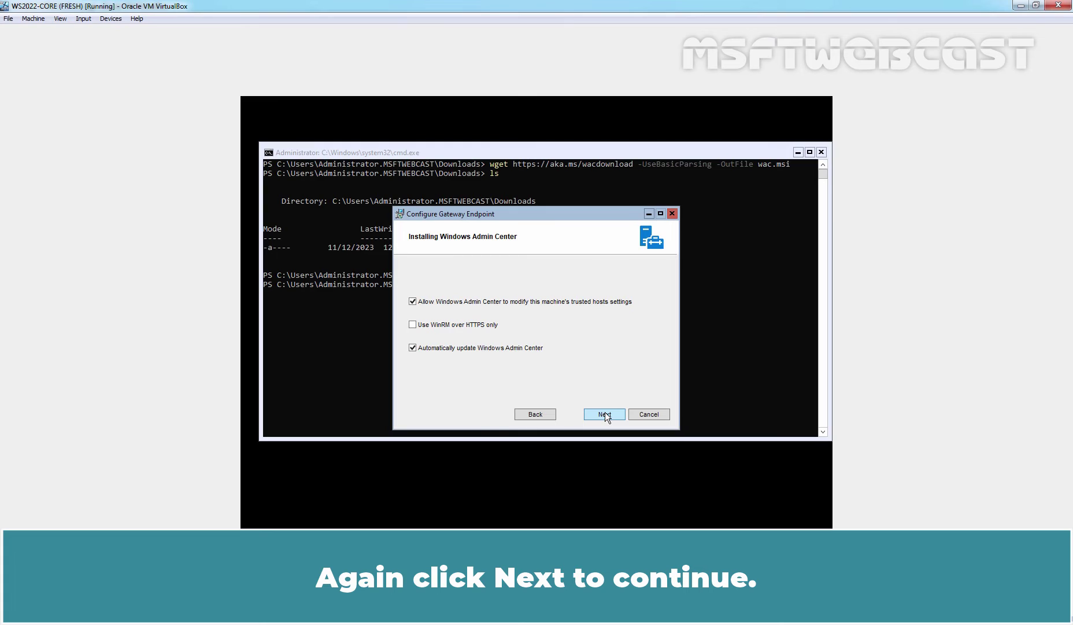
Step: Keep port 443 with a self-signed certificate and enable redirecting HTTP port 80 to HTTPS
{"action": "left_click", "coordinate": [604, 413]}
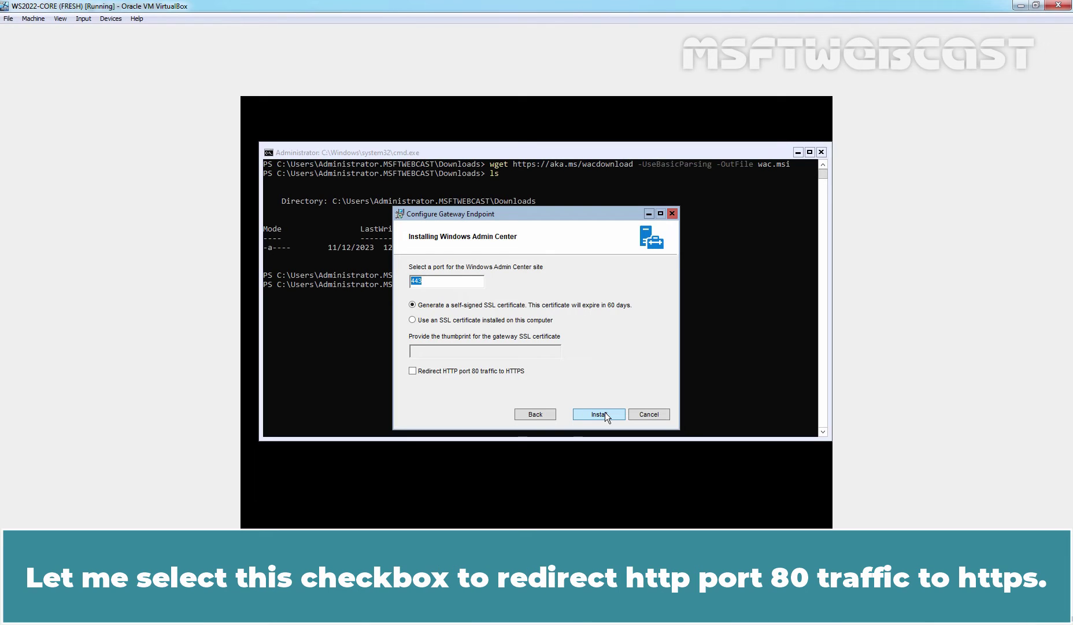
{"action": "left_click", "coordinate": [462, 372]}
Step: Install Windows Admin Center and close the completed wizard with Finish
{"action": "left_click", "coordinate": [596, 411]}
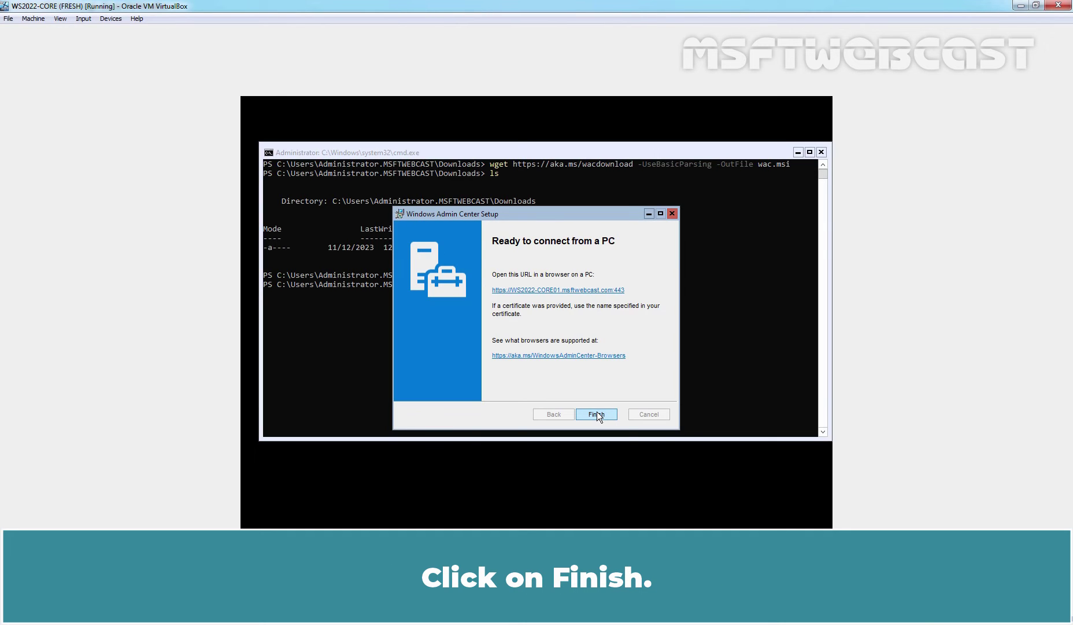
{"action": "left_click", "coordinate": [597, 411]}
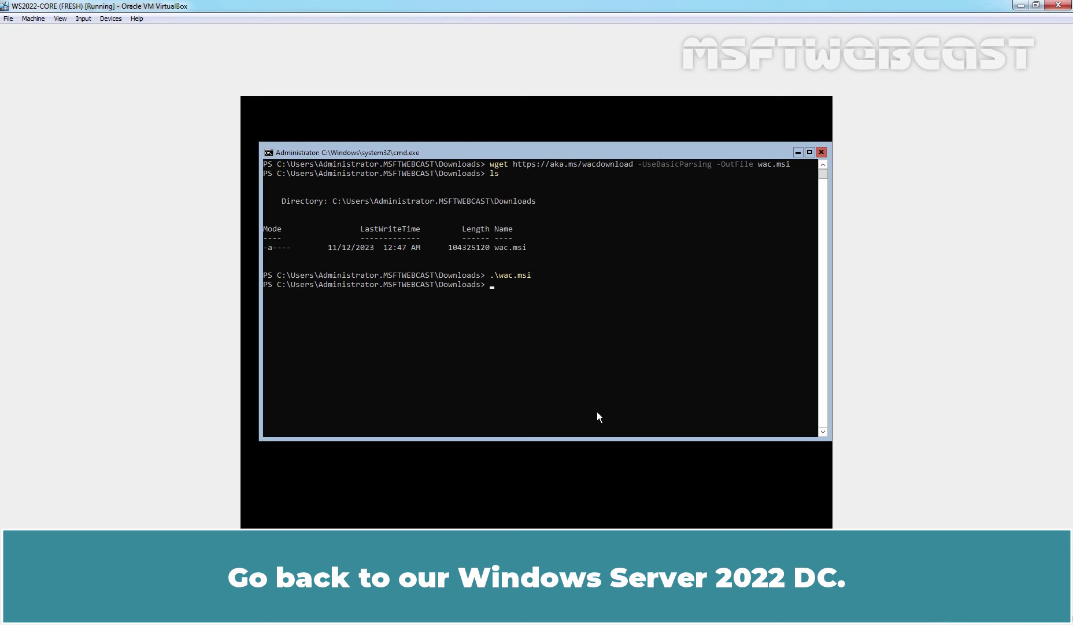
Step: Switch to the WS2022 DC VM, send Ctrl+Alt+Del and enter the administrator password
{"action": "key", "text": "alt+Tab"}
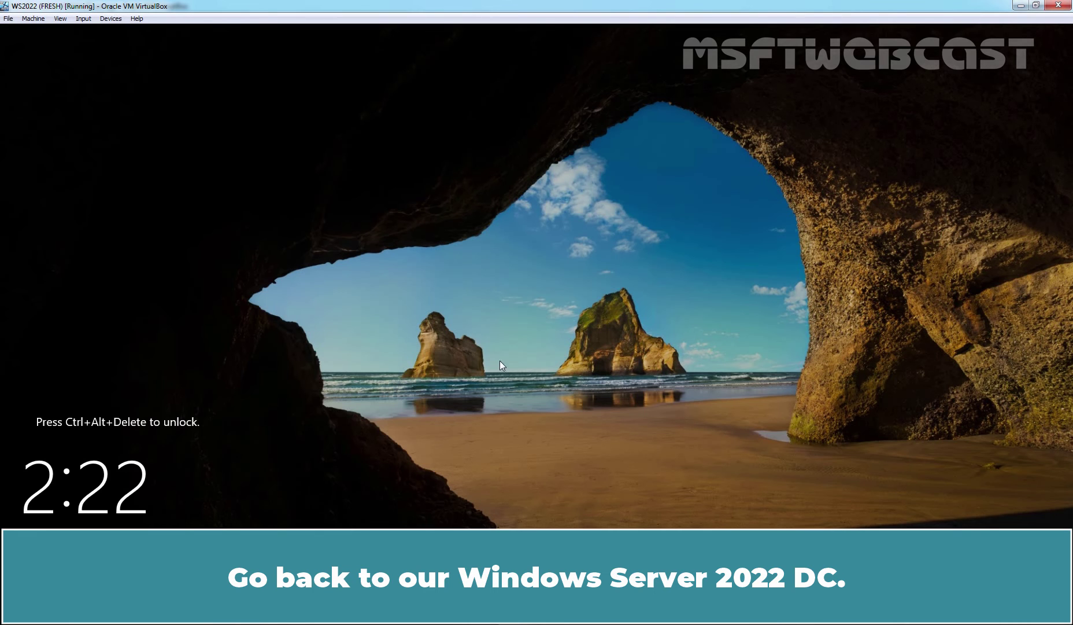
{"action": "key", "text": "ctrl+alt+Delete"}
{"action": "type", "text": "*******"}
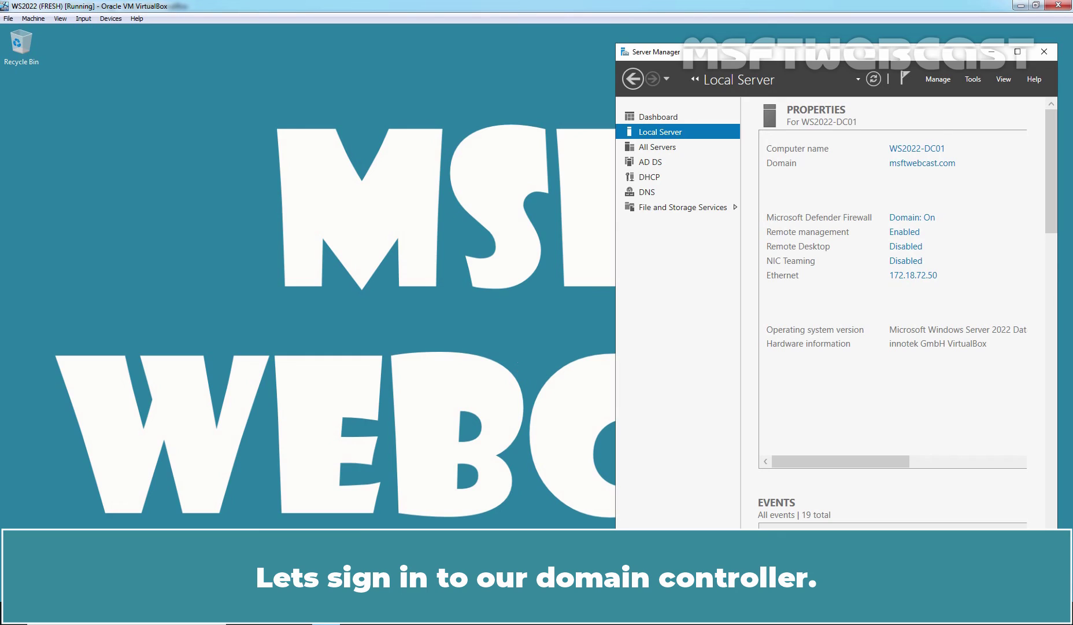
{"action": "left_click", "coordinate": [269, 612]}
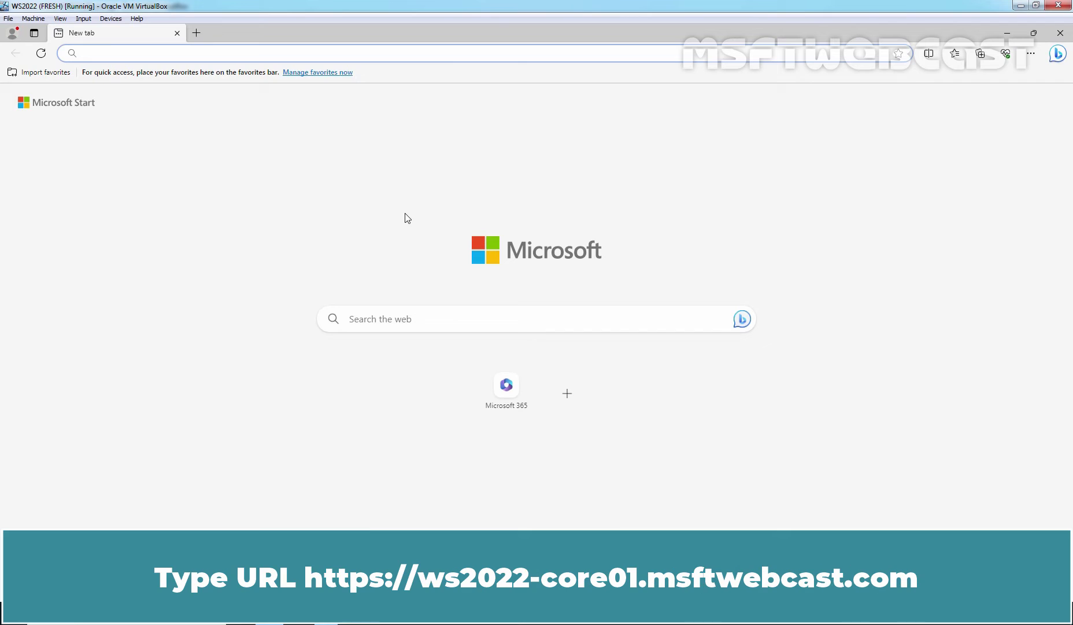
{"action": "type", "text": "https://"}
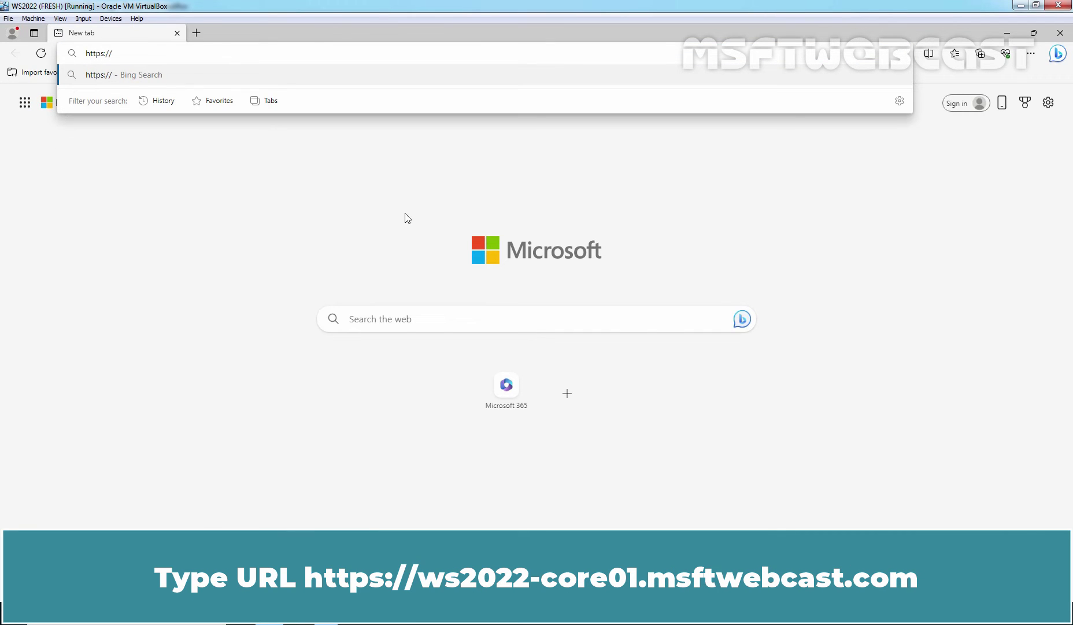
{"action": "type", "text": "ws2"}
{"action": "type", "text": "022"}
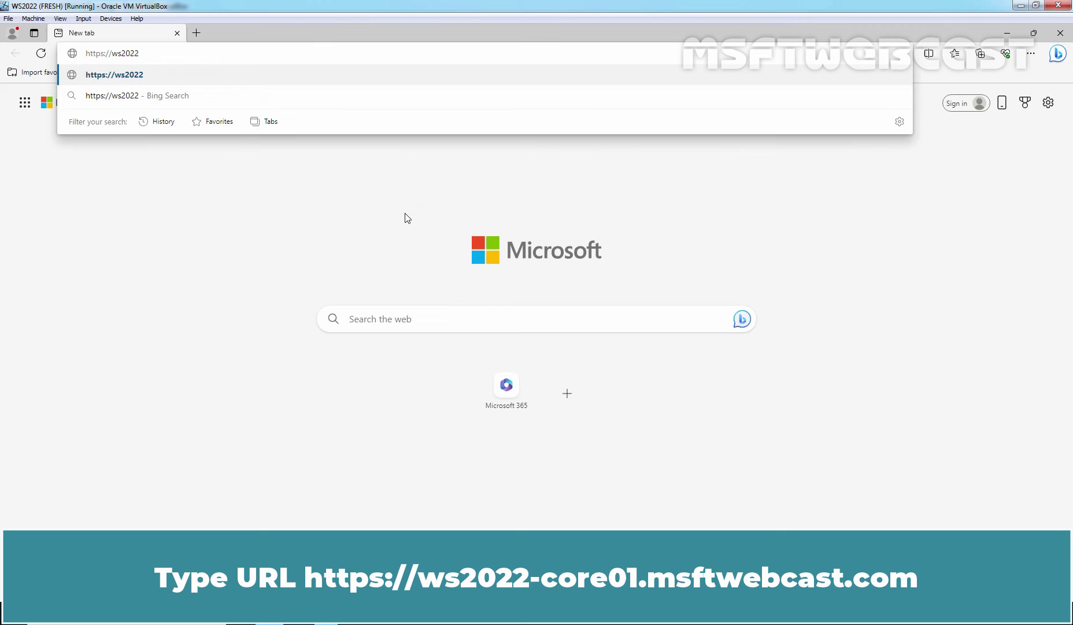
{"action": "type", "text": "-core01.msftwebcas"}
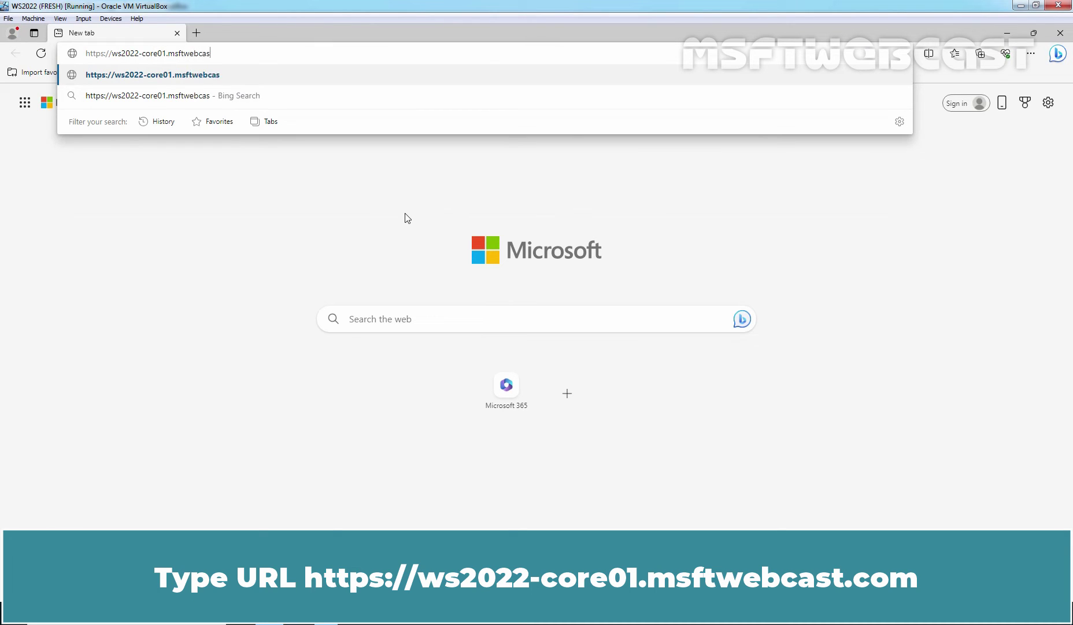
{"action": "type", "text": "t.com"}
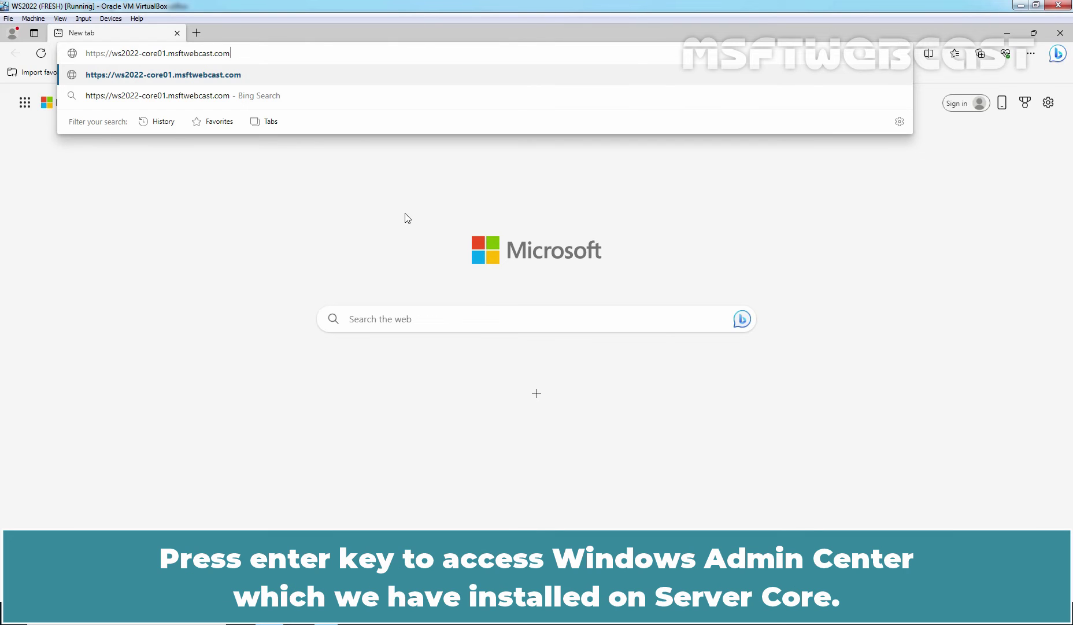
Step: Load the gateway address and proceed past the untrusted certificate warning
{"action": "key", "text": "Return"}
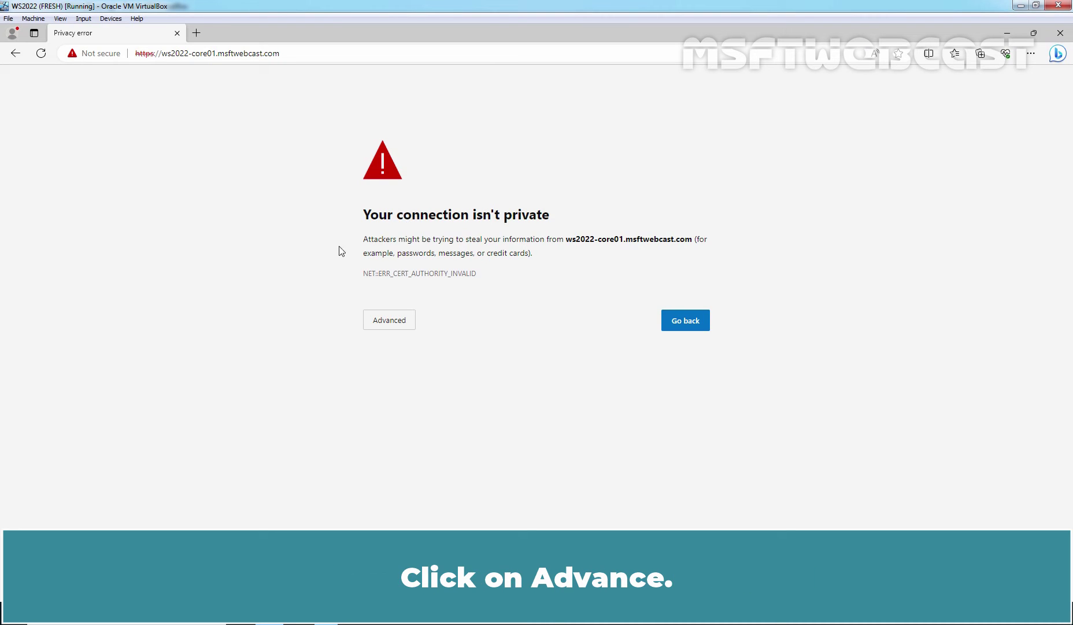
{"action": "left_click", "coordinate": [389, 321]}
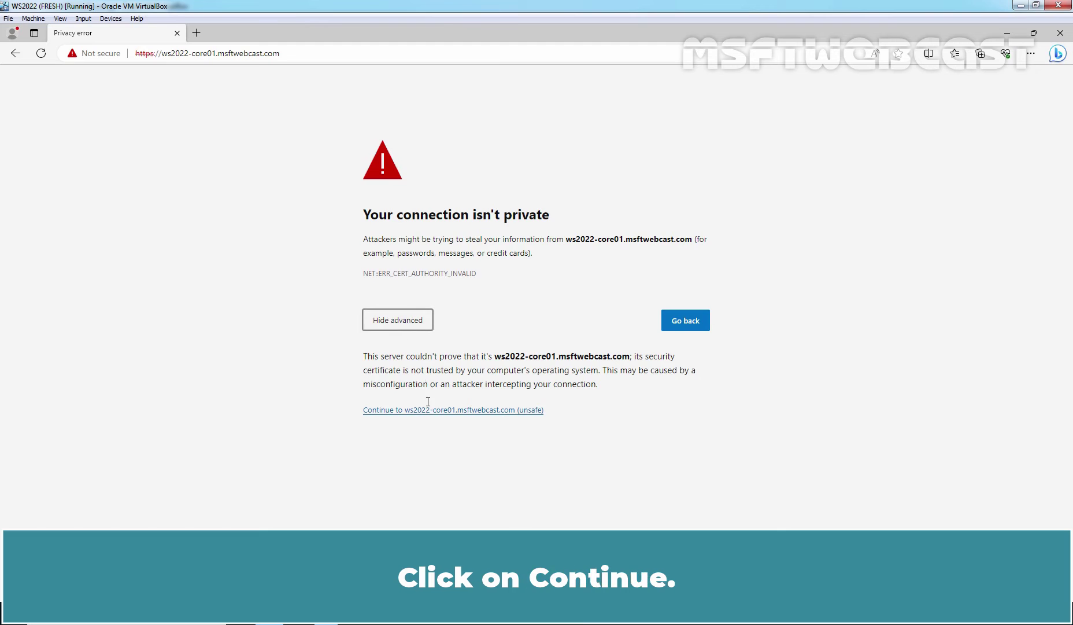
{"action": "left_click", "coordinate": [429, 410]}
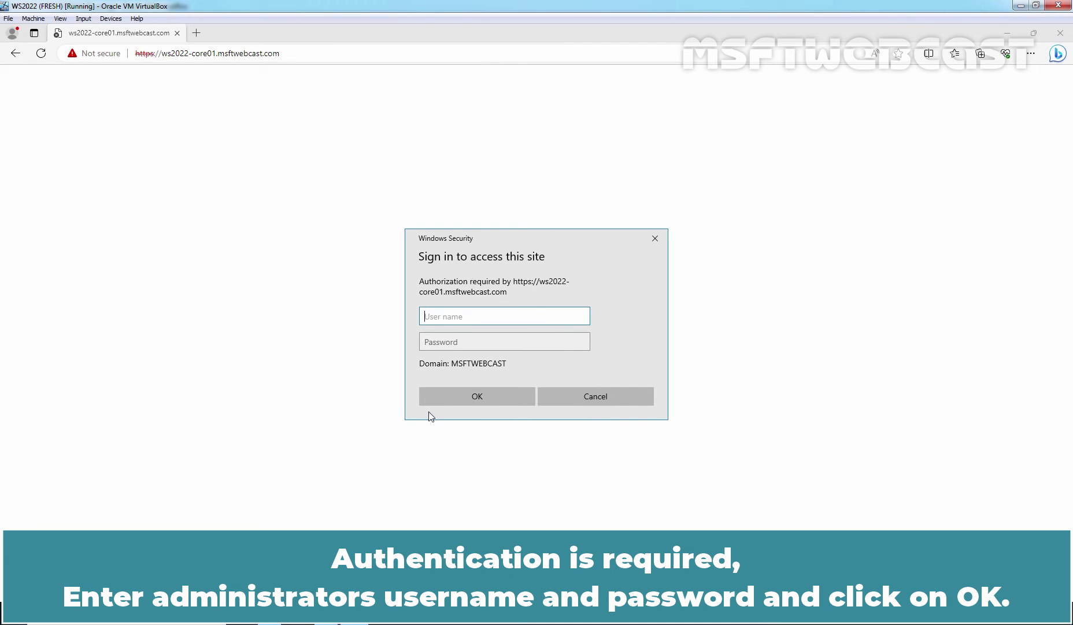
Step: Sign in to Windows Security as administrator with the account password
{"action": "type", "text": "administrator"}
{"action": "key", "text": "Tab"}
{"action": "type", "text": "••••"}
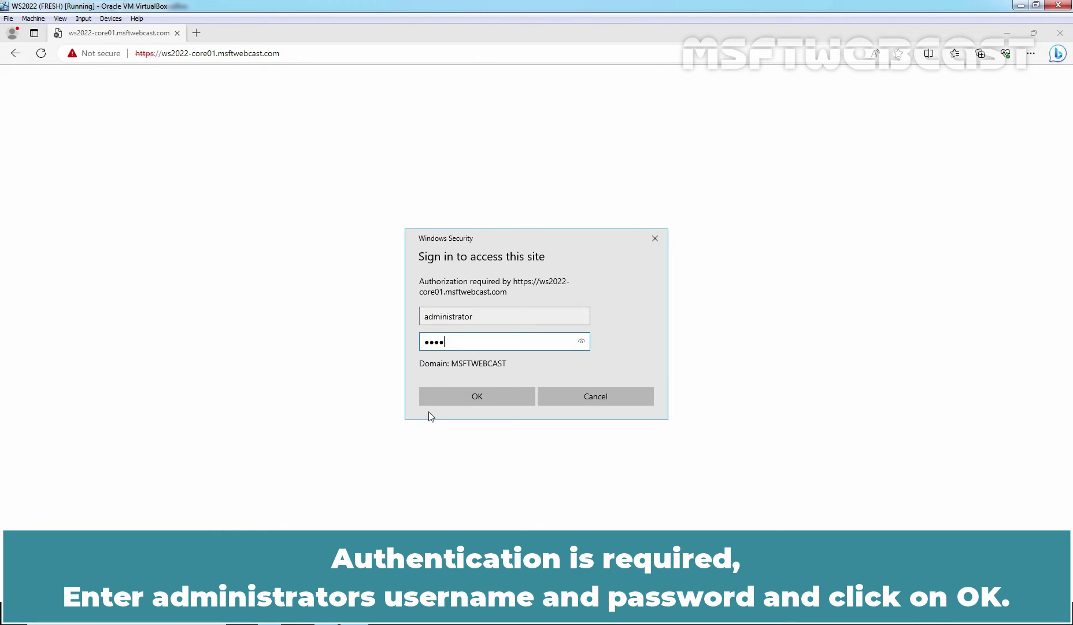
{"action": "type", "text": "•••••"}
{"action": "left_click", "coordinate": [477, 397]}
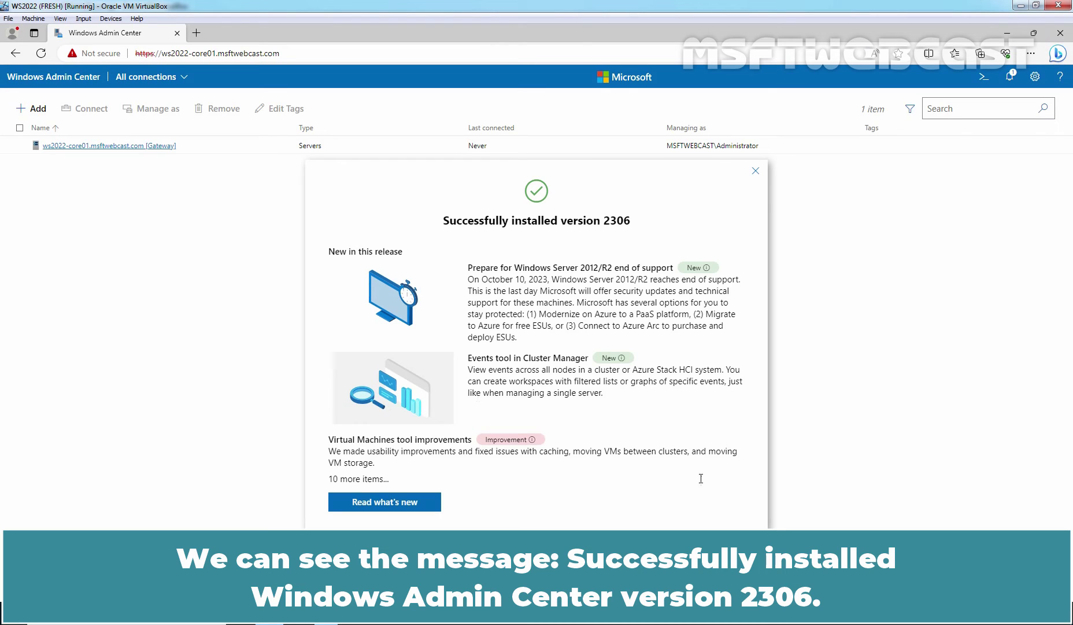
Step: Close the 'Successfully installed version 2306' notice and confirm the extension update with OK
{"action": "left_click", "coordinate": [756, 171]}
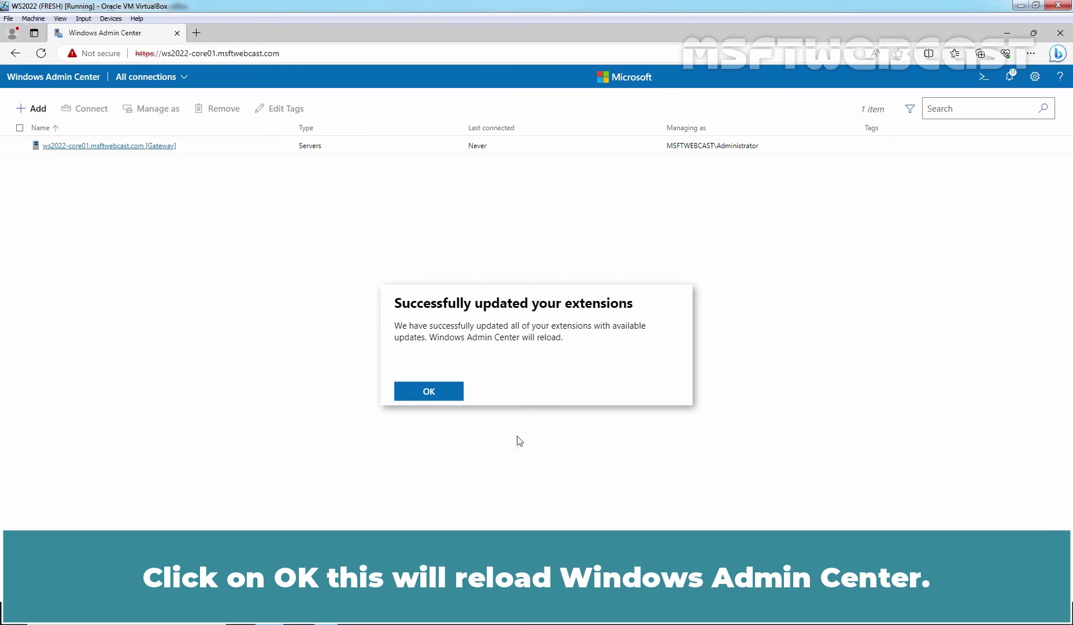
{"action": "left_click", "coordinate": [429, 392]}
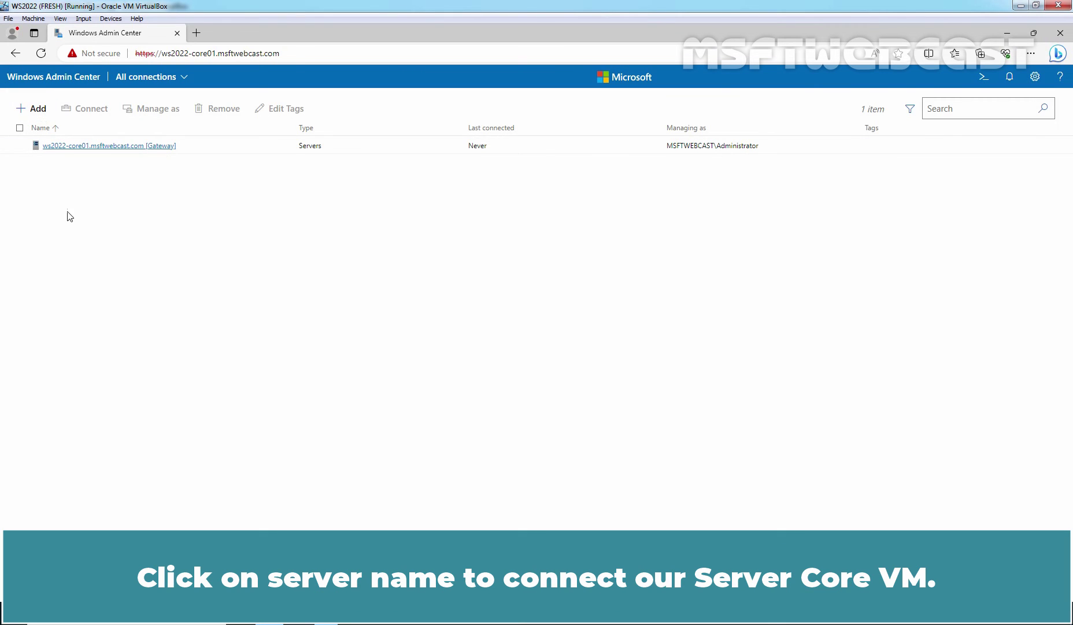
Step: Open the ws2022-core01.msftwebcast.com gateway connection and scroll to its CPU, memory and Ethernet charts
{"action": "left_click", "coordinate": [74, 148]}
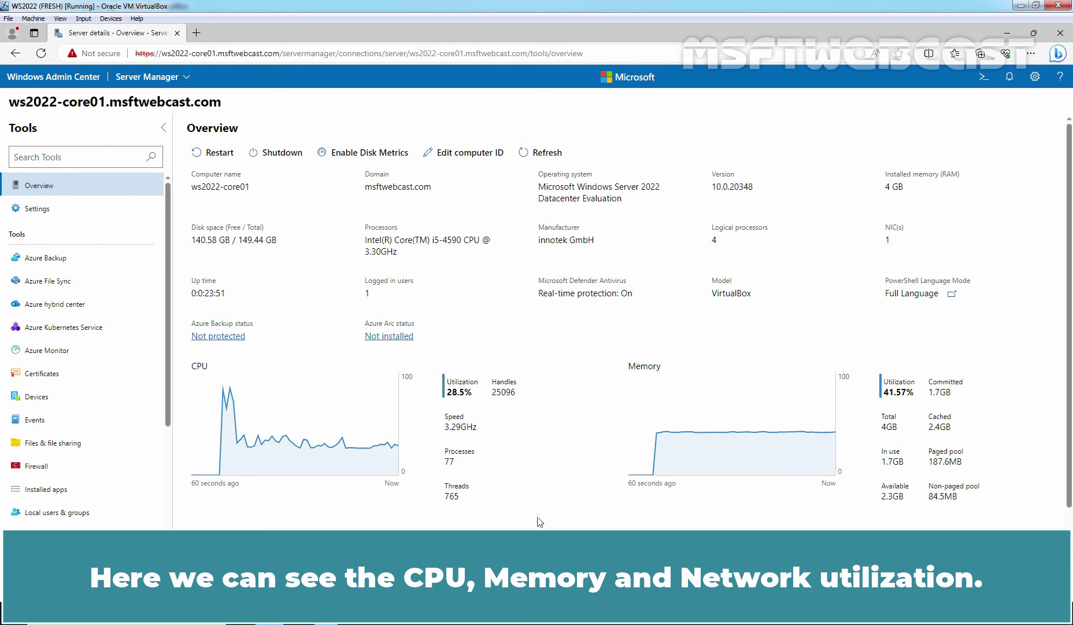
{"action": "scroll", "coordinate": [325, 510], "scroll_direction": "down", "scroll_amount": 2}
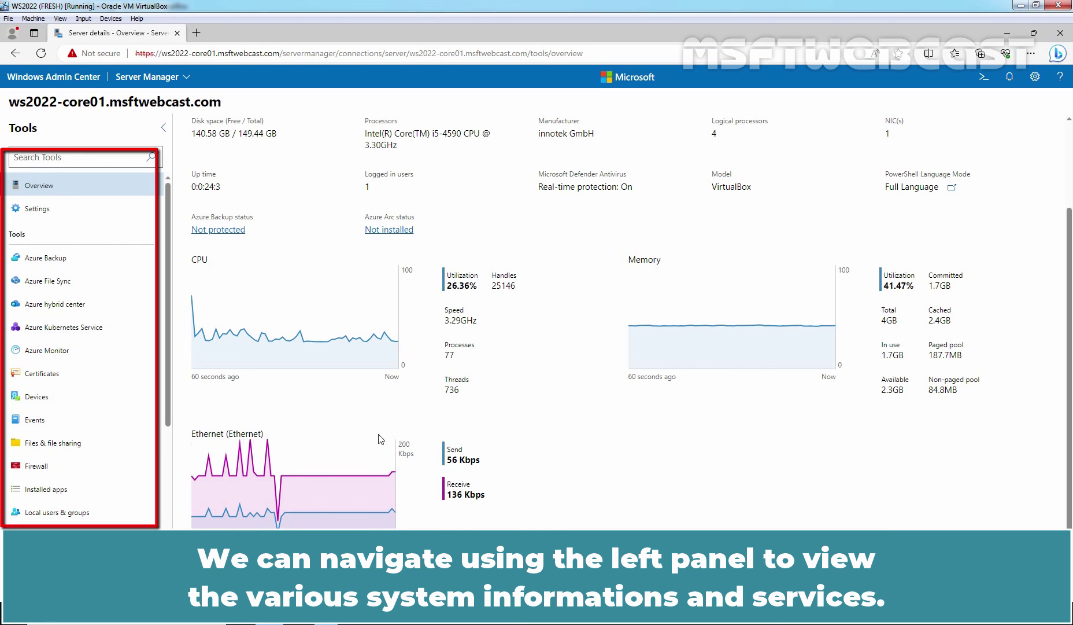
Step: In Files & file sharing, navigate to C:\Users\Administrator.MSFTWEBCAST\Downloads to list desktop.ini and wac.msi
{"action": "left_click", "coordinate": [64, 443]}
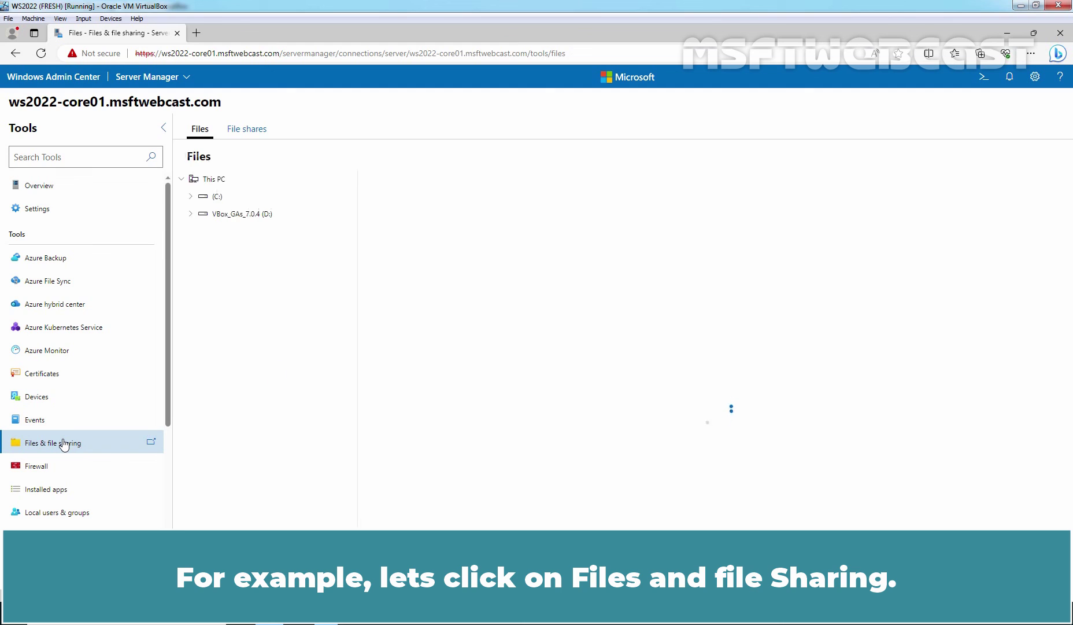
{"action": "left_click", "coordinate": [217, 197]}
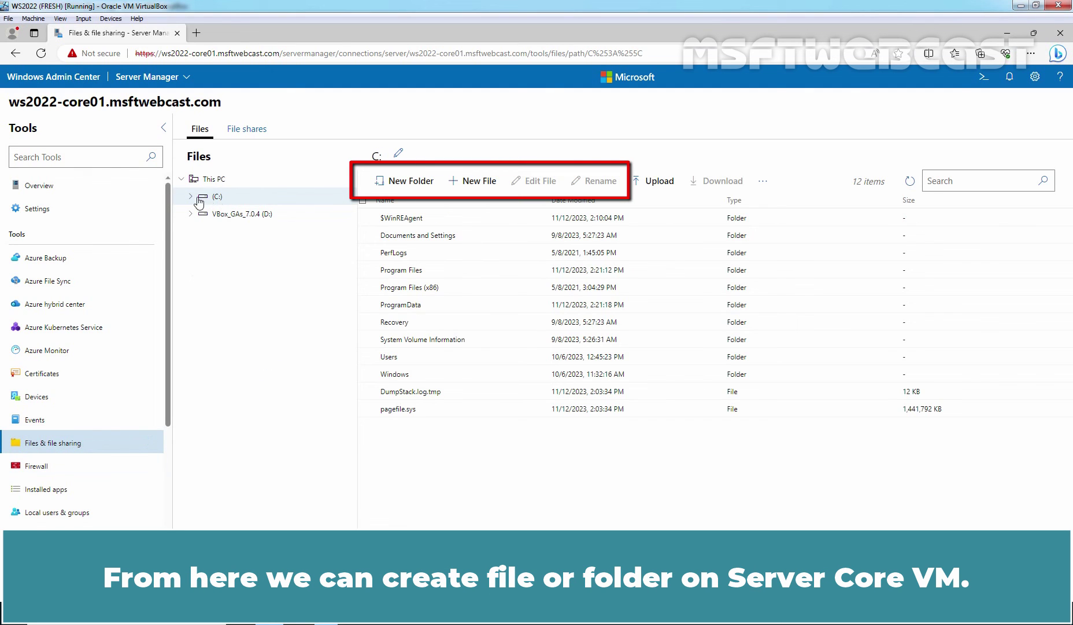
{"action": "left_click", "coordinate": [199, 200]}
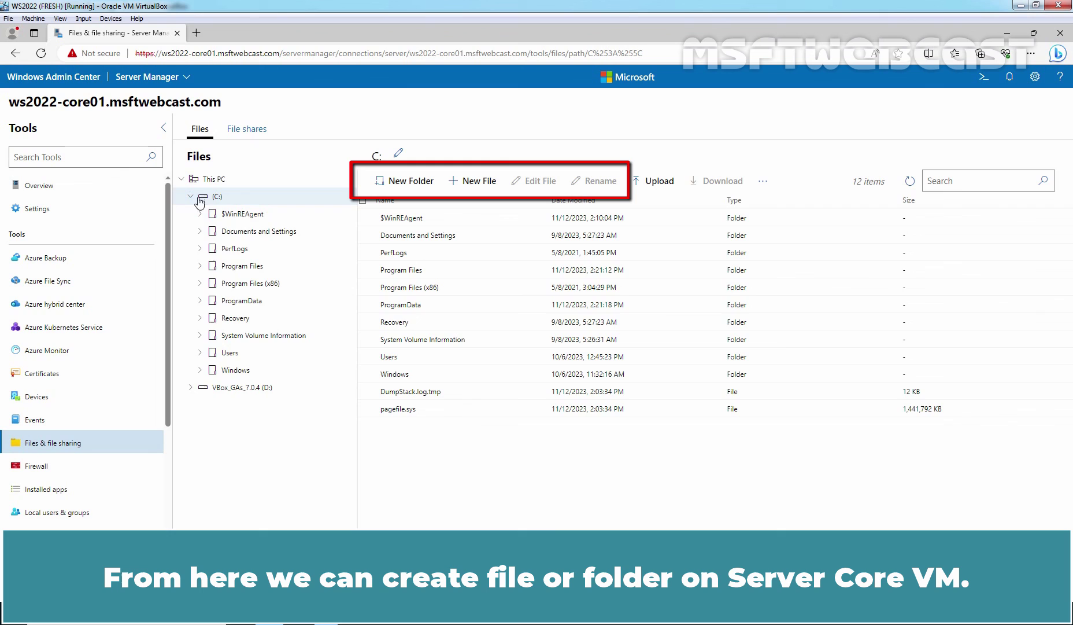
{"action": "left_click", "coordinate": [199, 352]}
{"action": "left_click", "coordinate": [209, 387]}
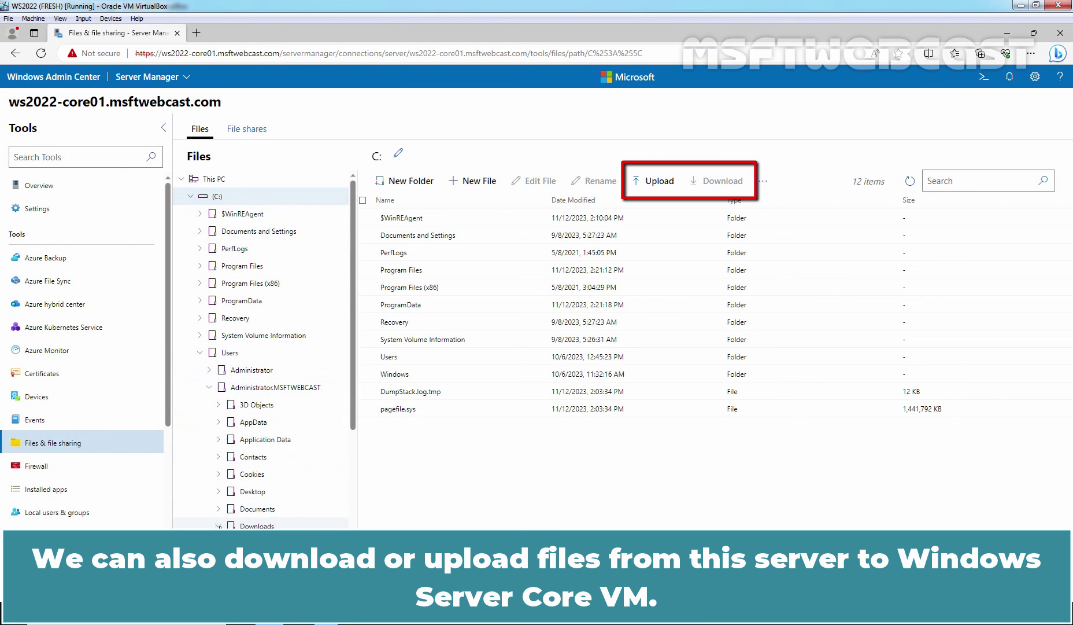
{"action": "left_click", "coordinate": [219, 525]}
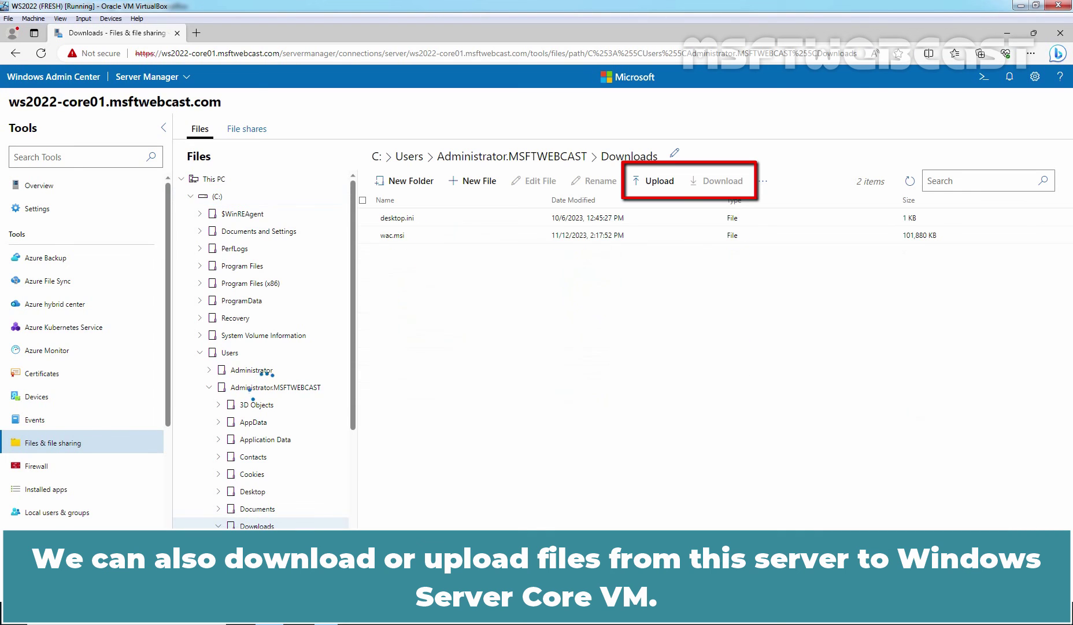
{"action": "scroll", "coordinate": [260, 347], "scroll_direction": "down", "scroll_amount": 3}
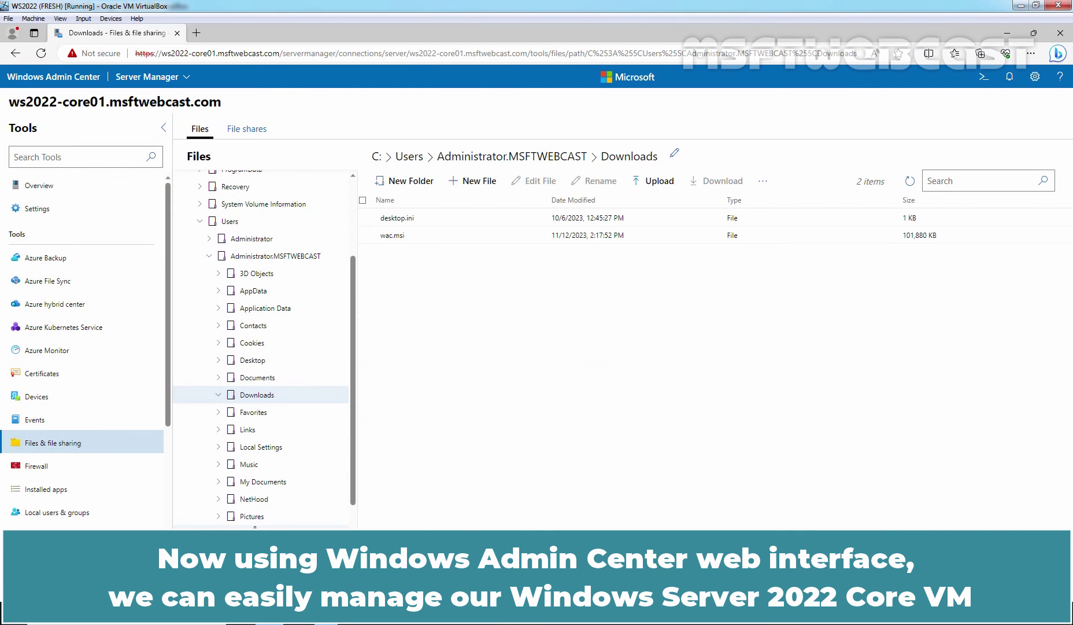